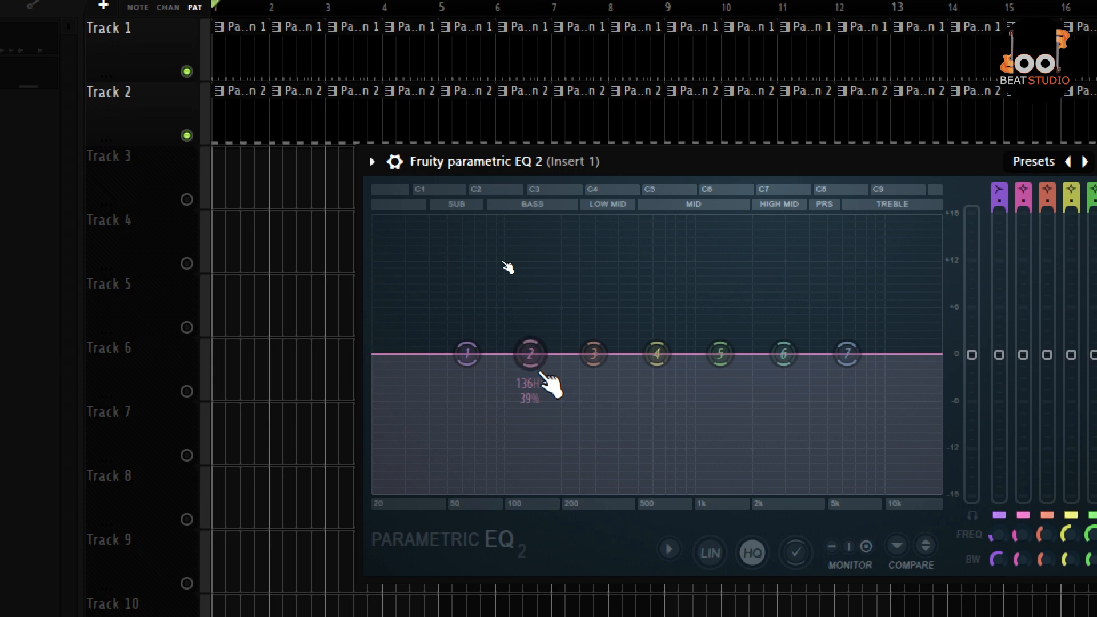
Raise band 2 of the Insert 1 EQ to about +6 dB around 60 Hz while the song plays.
{"action": "key", "text": "space"}
{"action": "left_click_drag", "start_coordinate": [530, 354], "coordinate": [459, 315]}
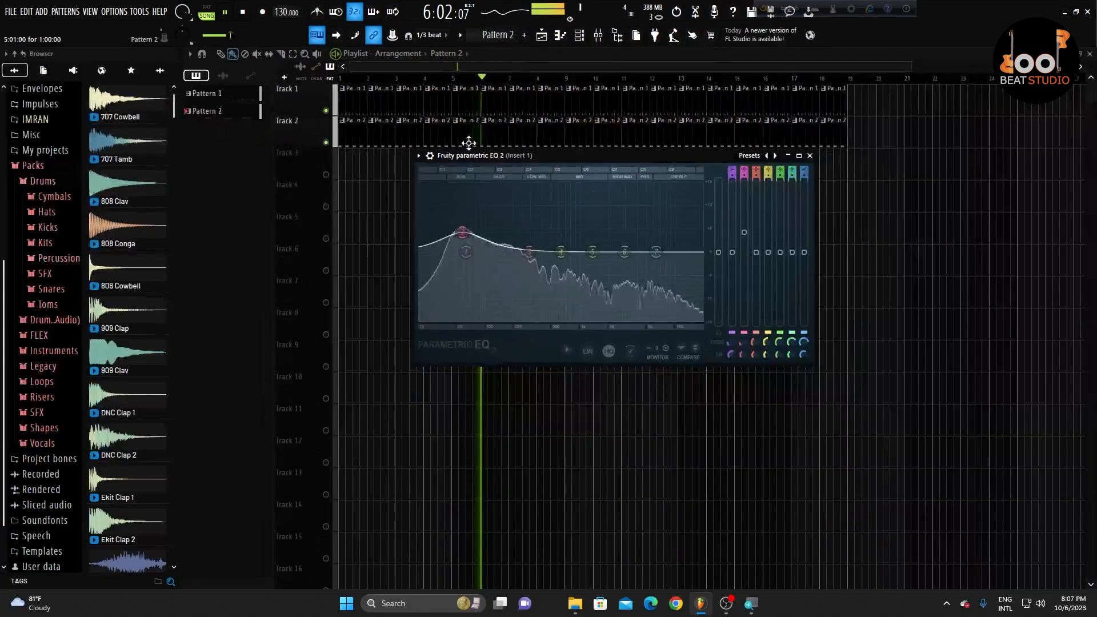
{"action": "key", "text": "space"}
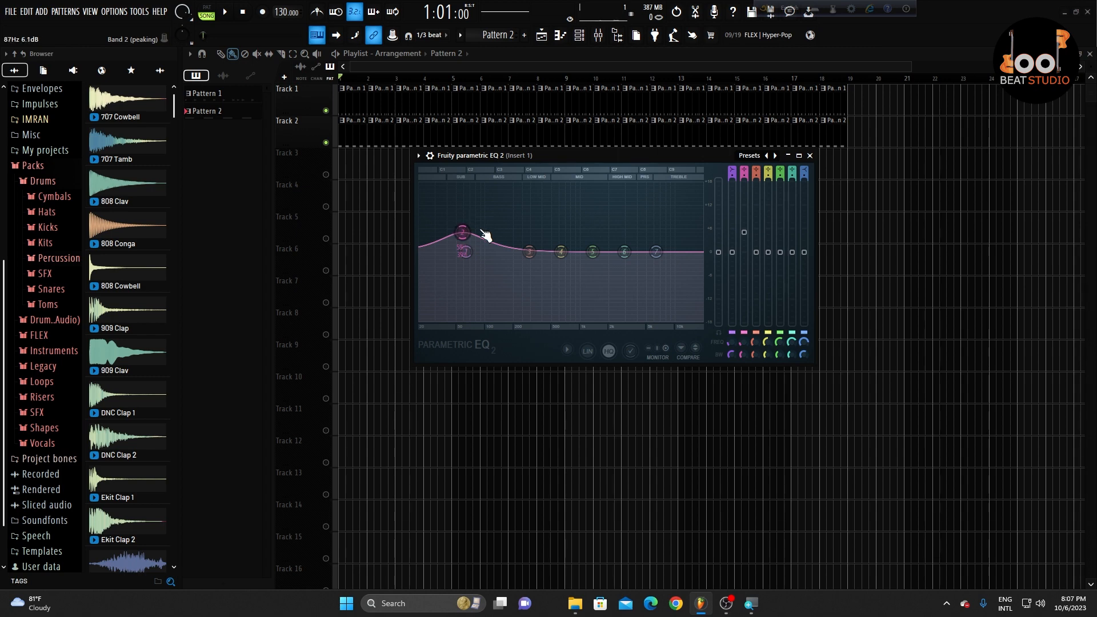
{"action": "key", "text": "space"}
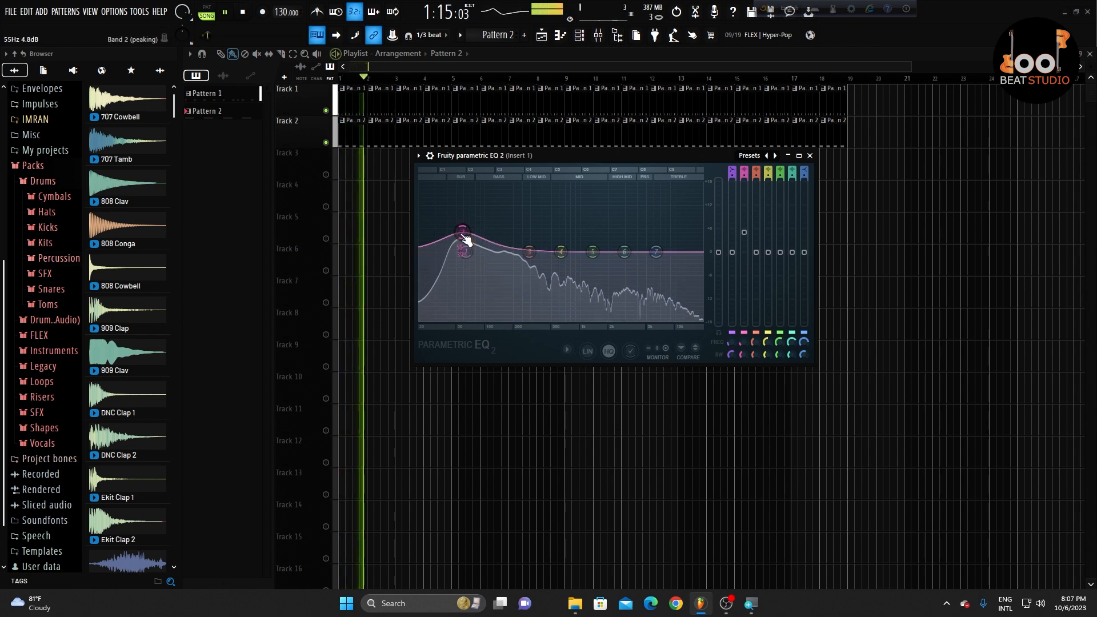
{"action": "left_click_drag", "start_coordinate": [462, 234], "coordinate": [465, 230]}
{"action": "key", "text": "space"}
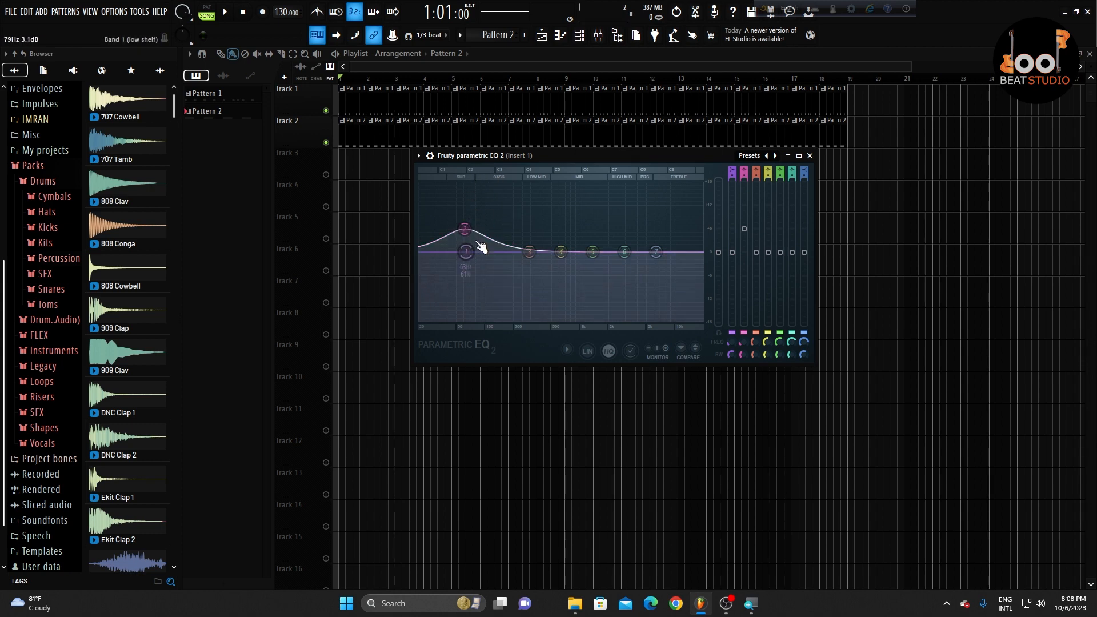
Play the song to audition the low-end boost on Insert 1, and close its EQ.
{"action": "key", "text": "space"}
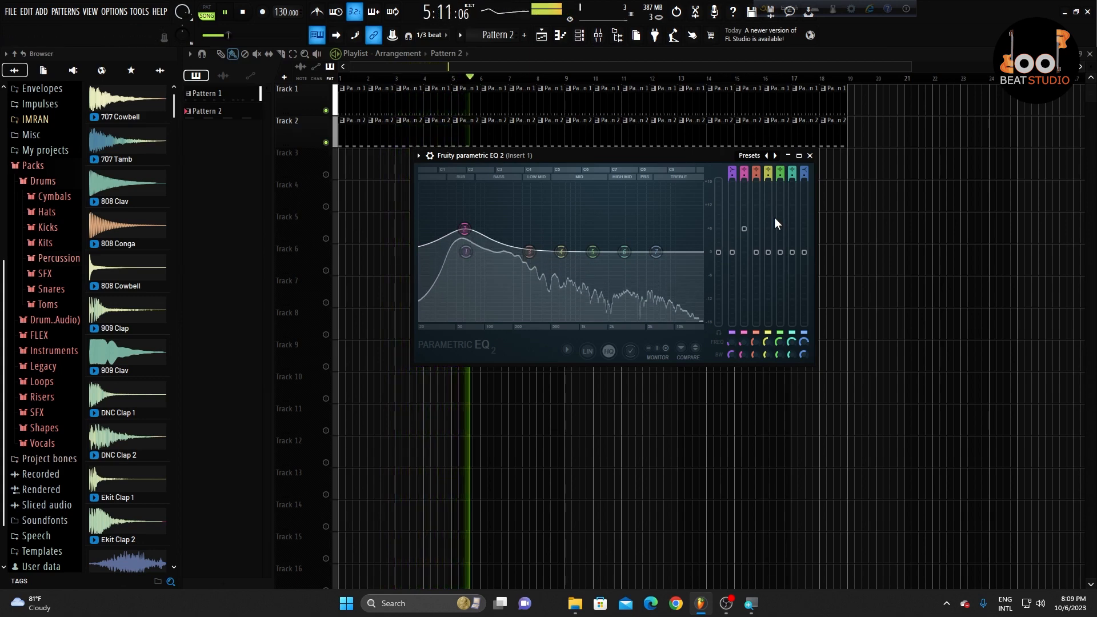
{"action": "key", "text": "space"}
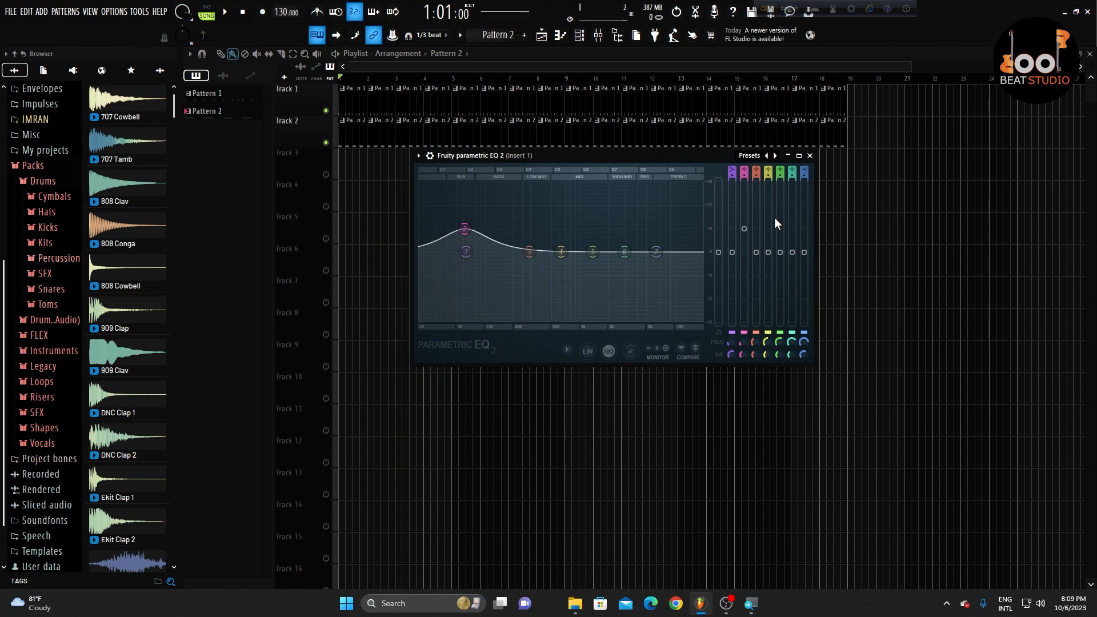
{"action": "key", "text": "space"}
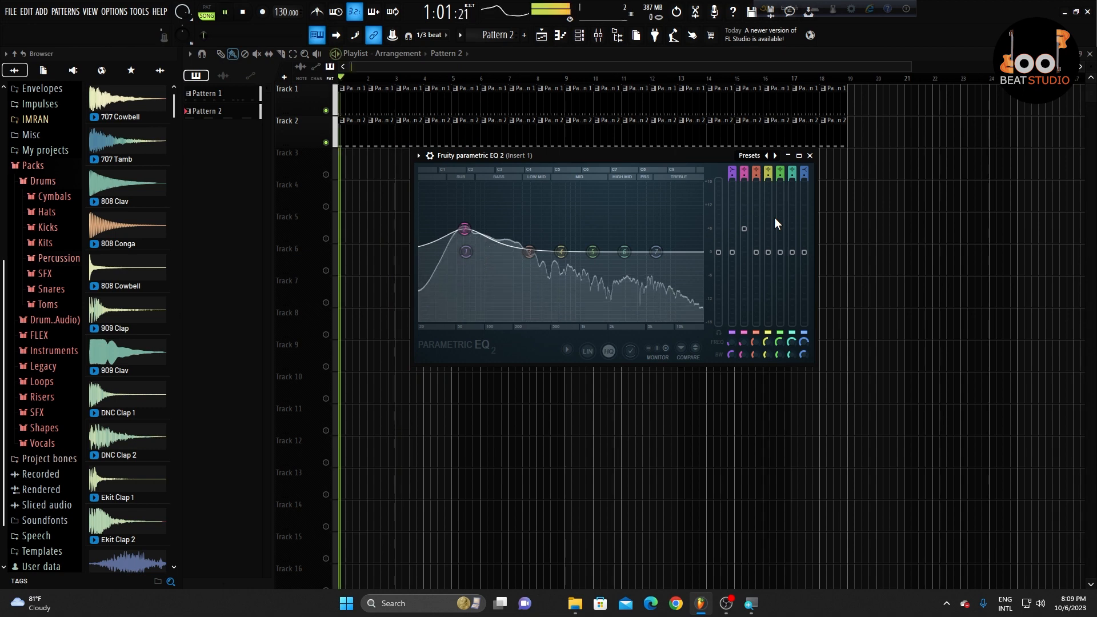
{"action": "key", "text": "space"}
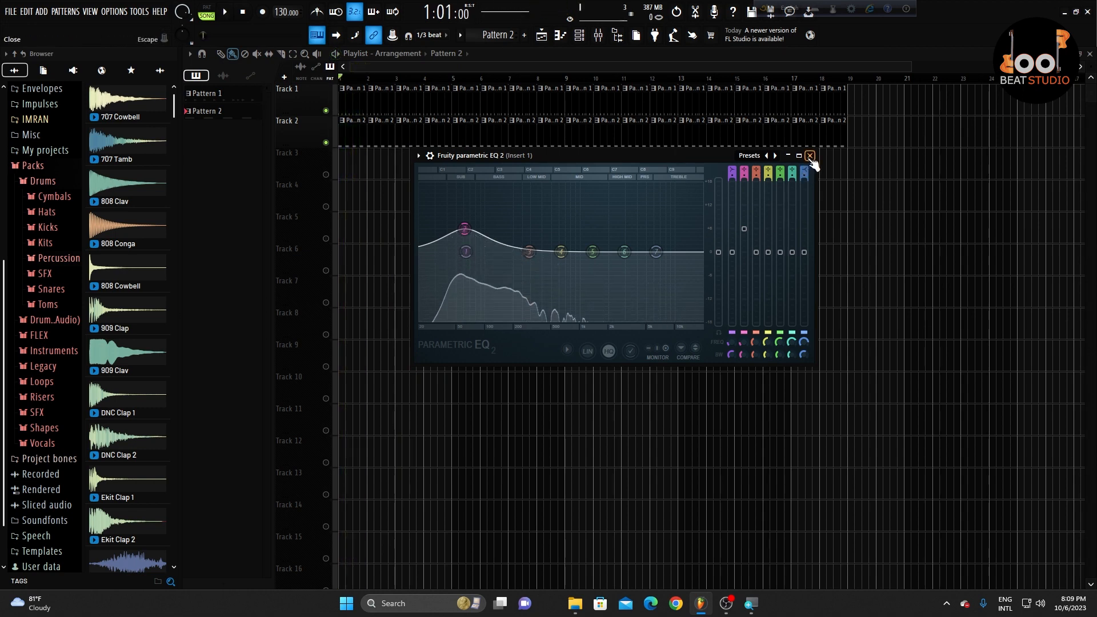
{"action": "left_click", "coordinate": [809, 155]}
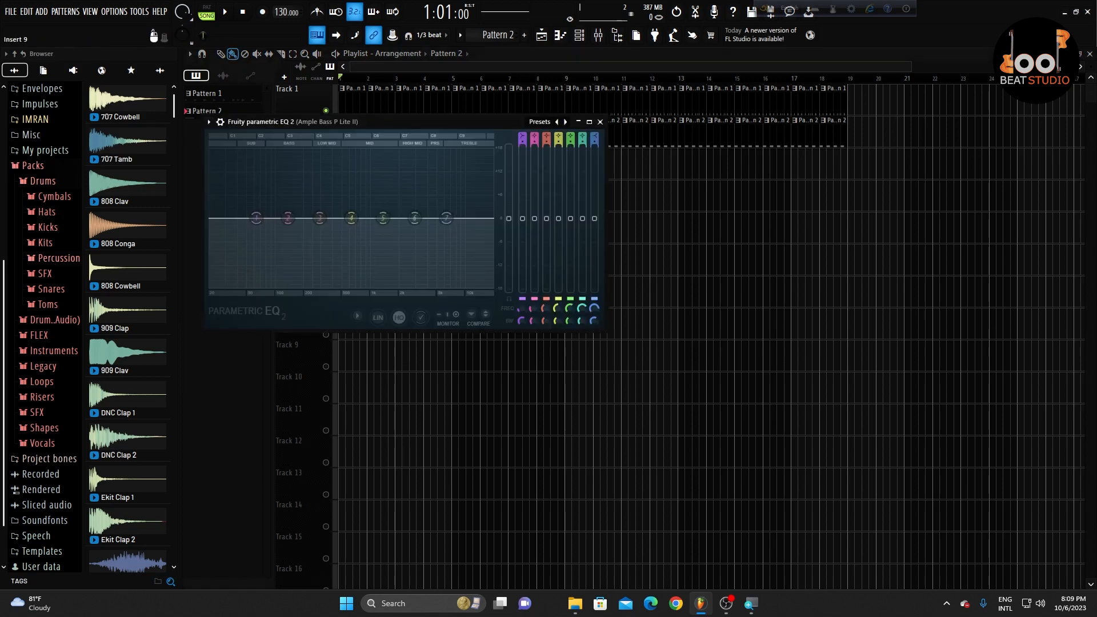
Move the Ample Bass P Lite II EQ clear for viewing and play the song to examine the bass spectrum.
{"action": "left_click_drag", "start_coordinate": [399, 125], "coordinate": [603, 136]}
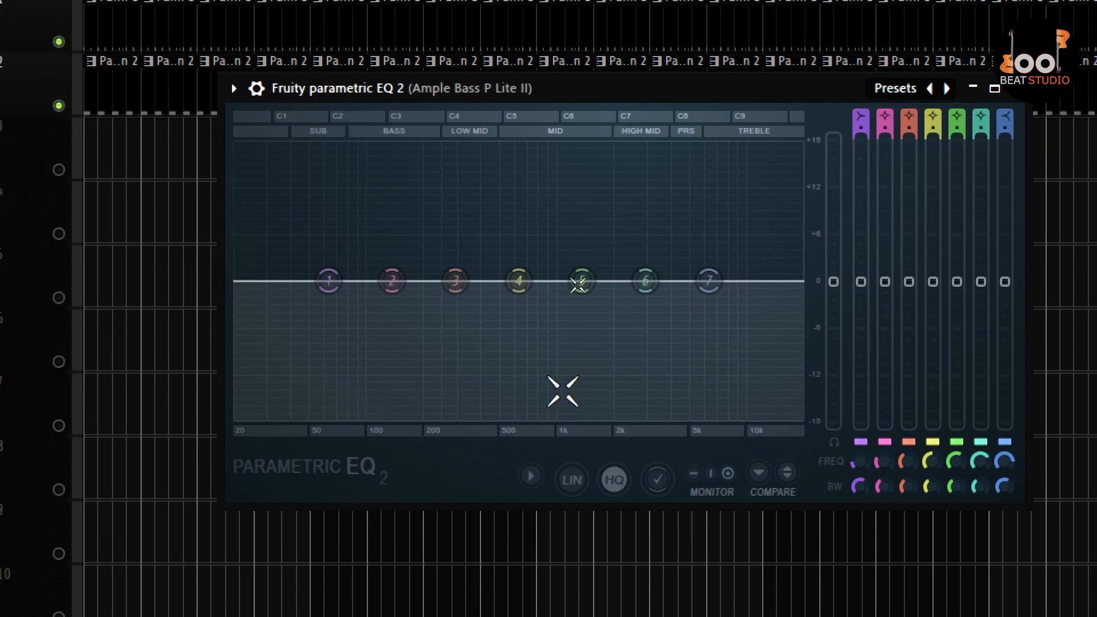
{"action": "key", "text": "space"}
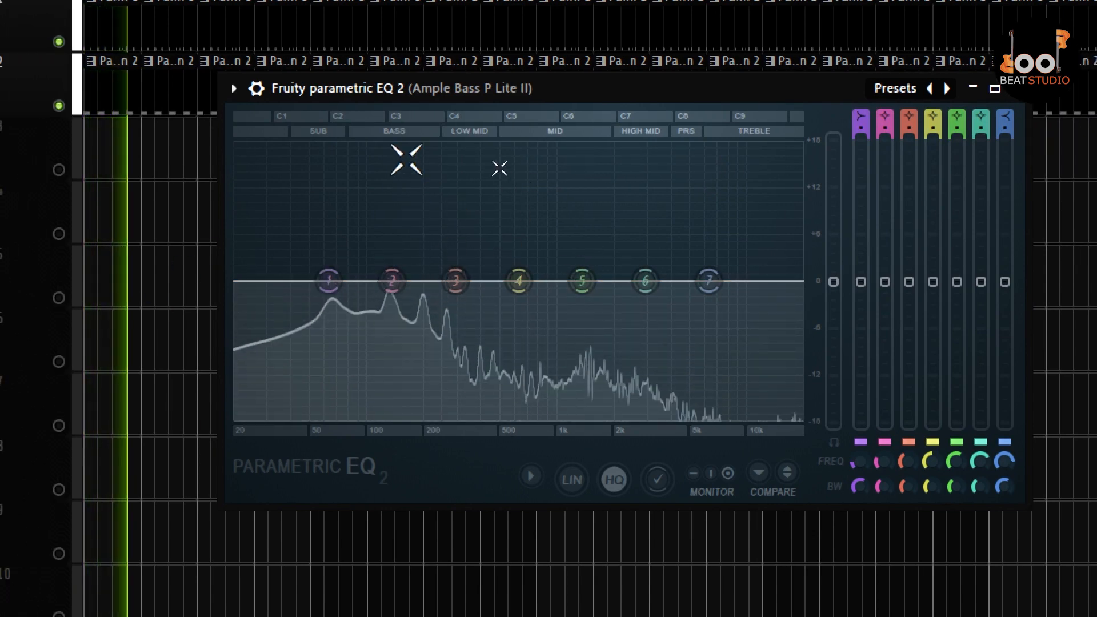
{"action": "key", "text": "space"}
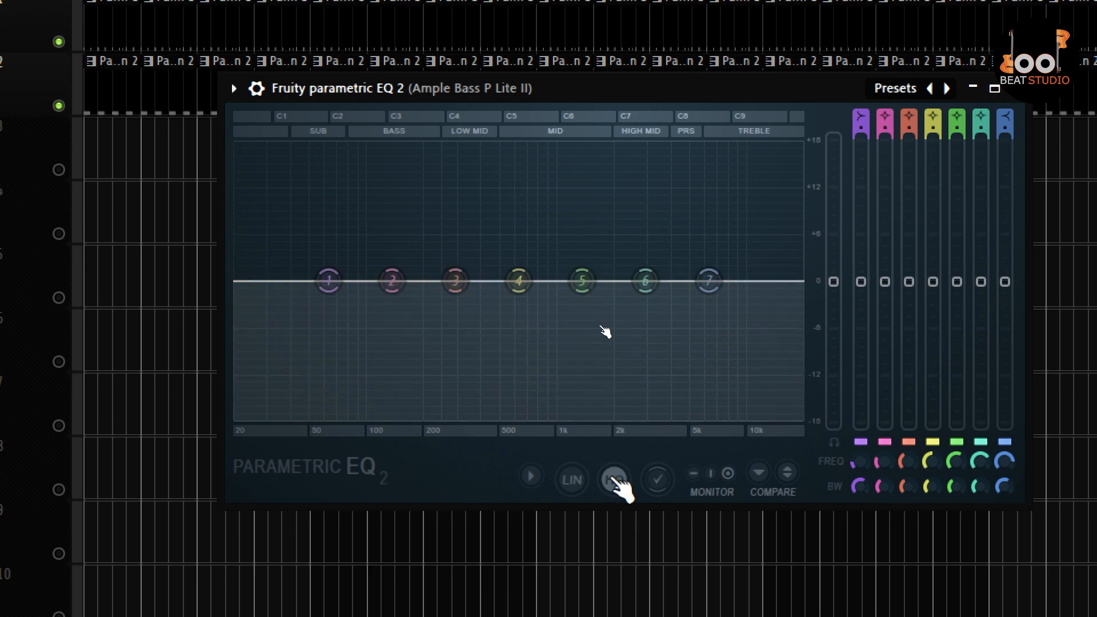
Boost band 2 of the bass EQ about 2.5 dB at 193 Hz with a 14% bandwidth, listening during playback.
{"action": "key", "text": "space"}
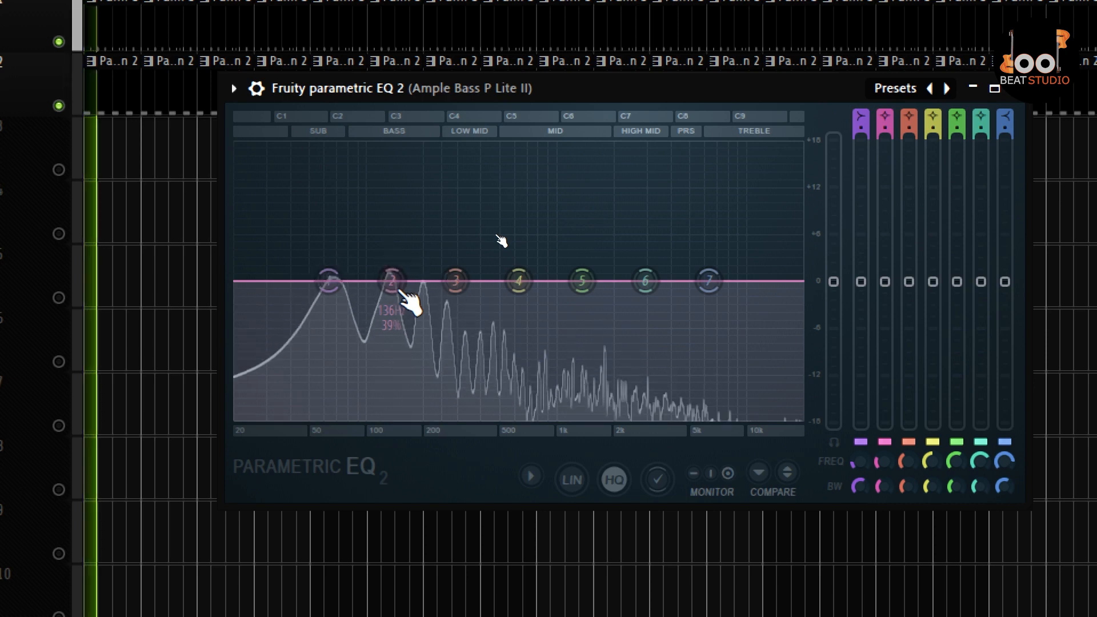
{"action": "left_click_drag", "start_coordinate": [394, 279], "coordinate": [423, 256]}
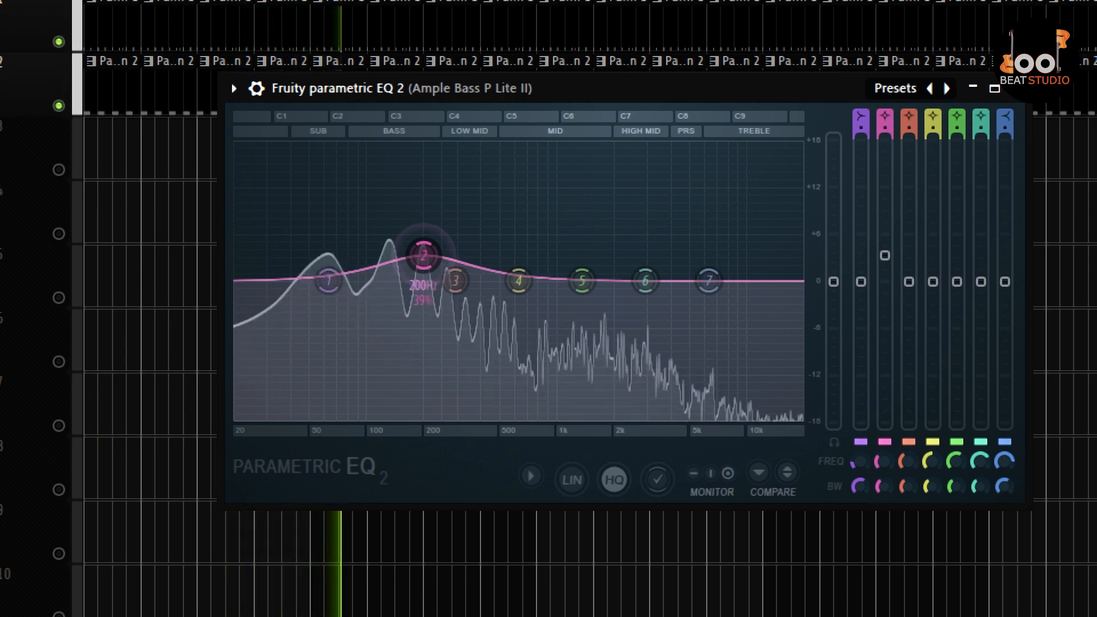
{"action": "left_click_drag", "start_coordinate": [423, 255], "coordinate": [420, 261]}
{"action": "scroll", "coordinate": [422, 263], "scroll_direction": "down", "scroll_amount": 5}
{"action": "scroll", "coordinate": [429, 269], "scroll_direction": "down", "scroll_amount": 3}
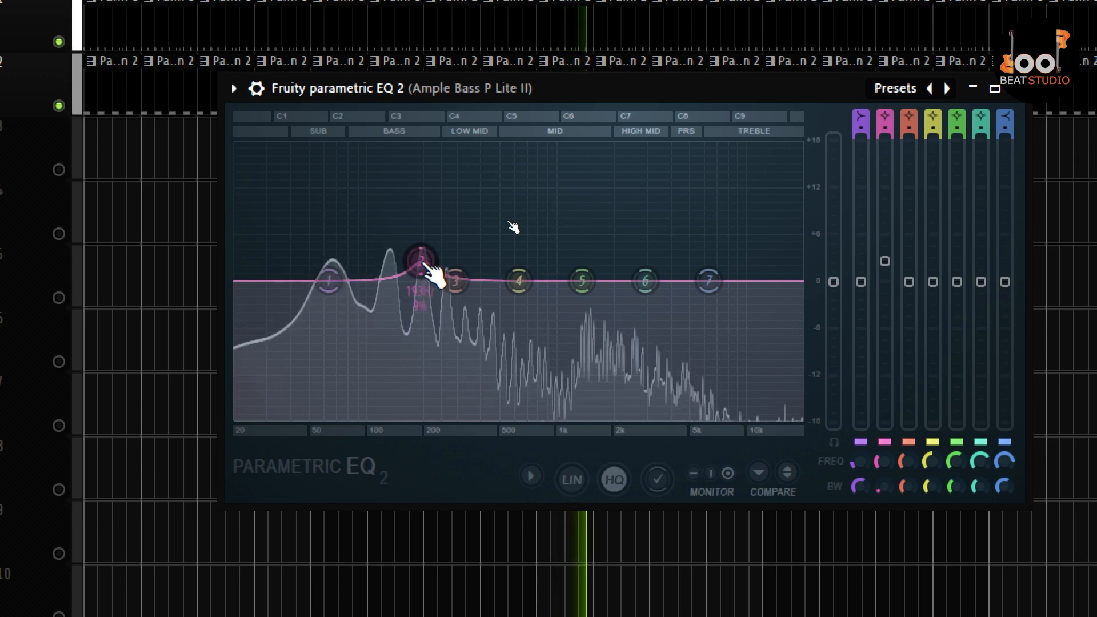
{"action": "scroll", "coordinate": [429, 270], "scroll_direction": "up", "scroll_amount": 2}
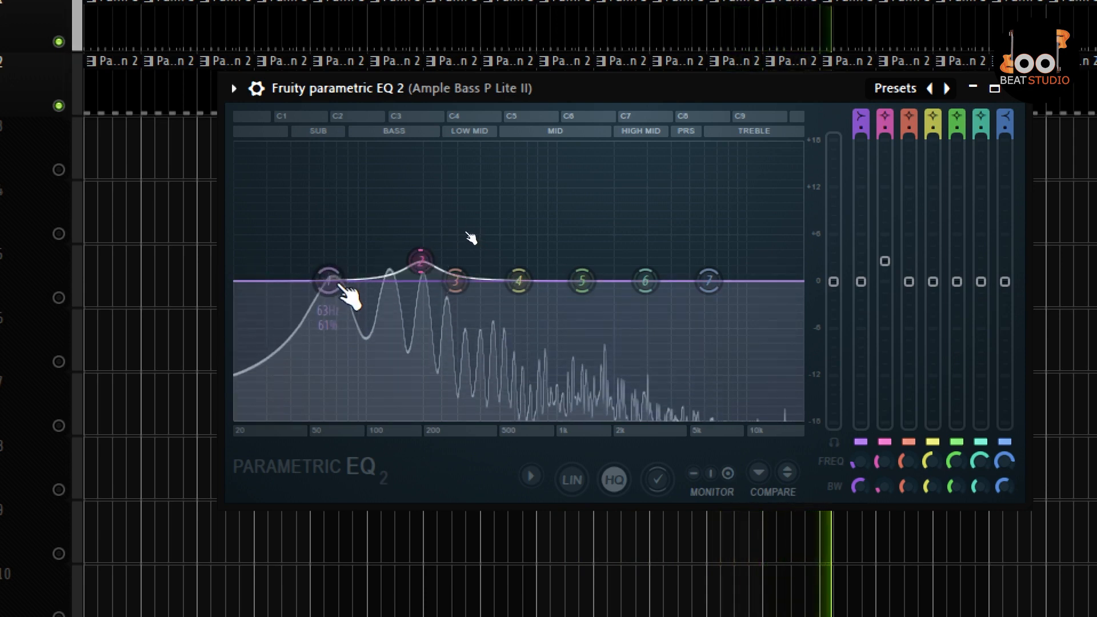
{"action": "key", "text": "space"}
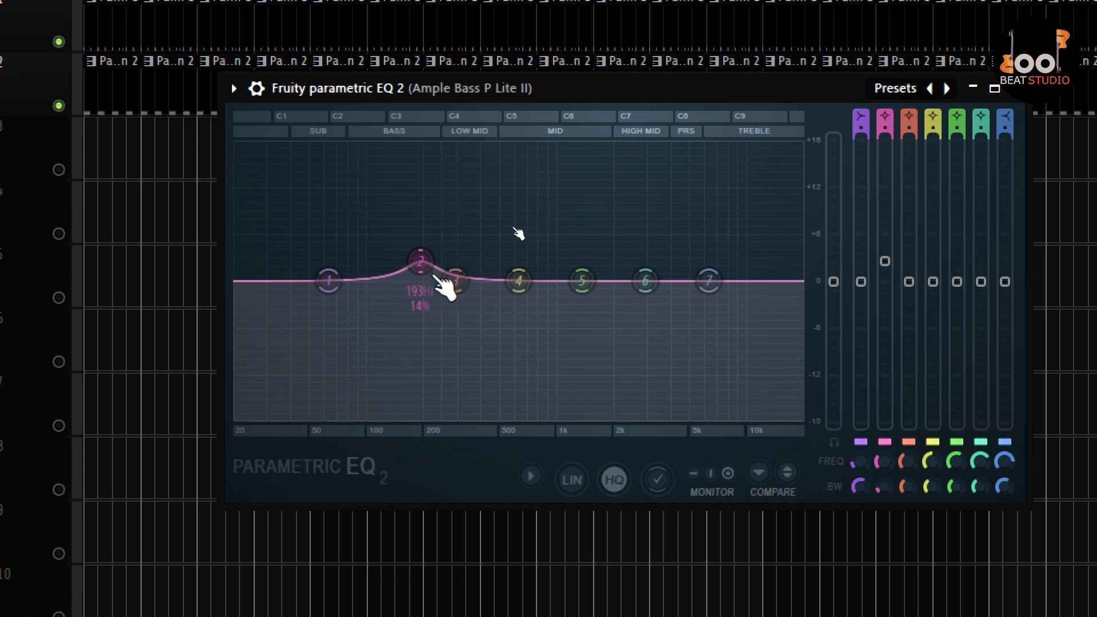
Raise the bass EQ's band 2 gain to about +3.5 dB while the song plays.
{"action": "key", "text": "space"}
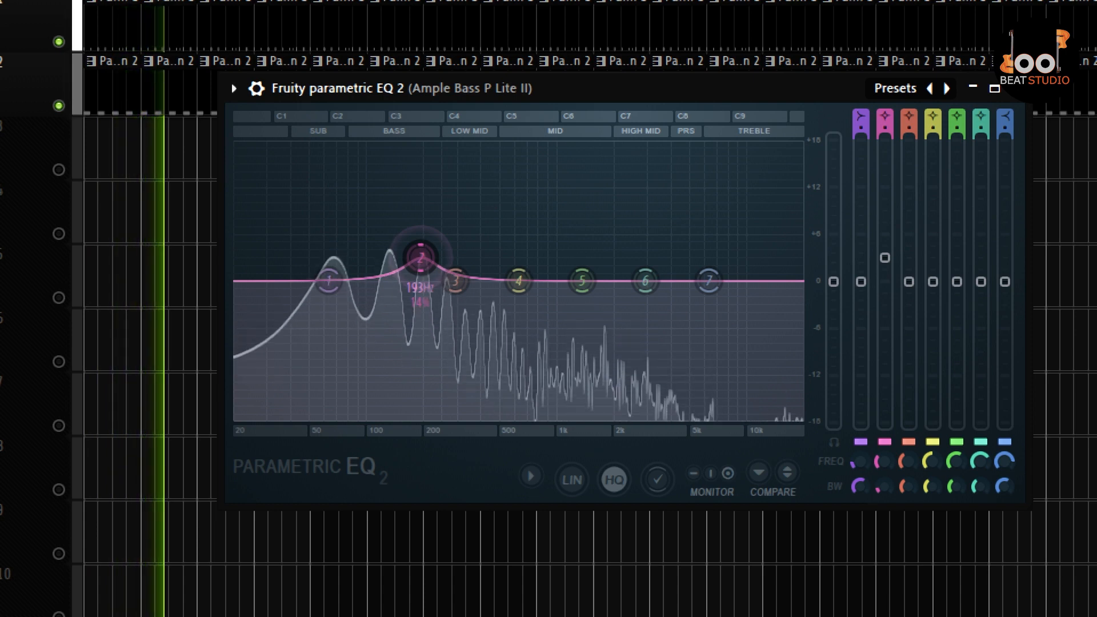
{"action": "left_click_drag", "start_coordinate": [420, 257], "coordinate": [420, 255]}
{"action": "key", "text": "space"}
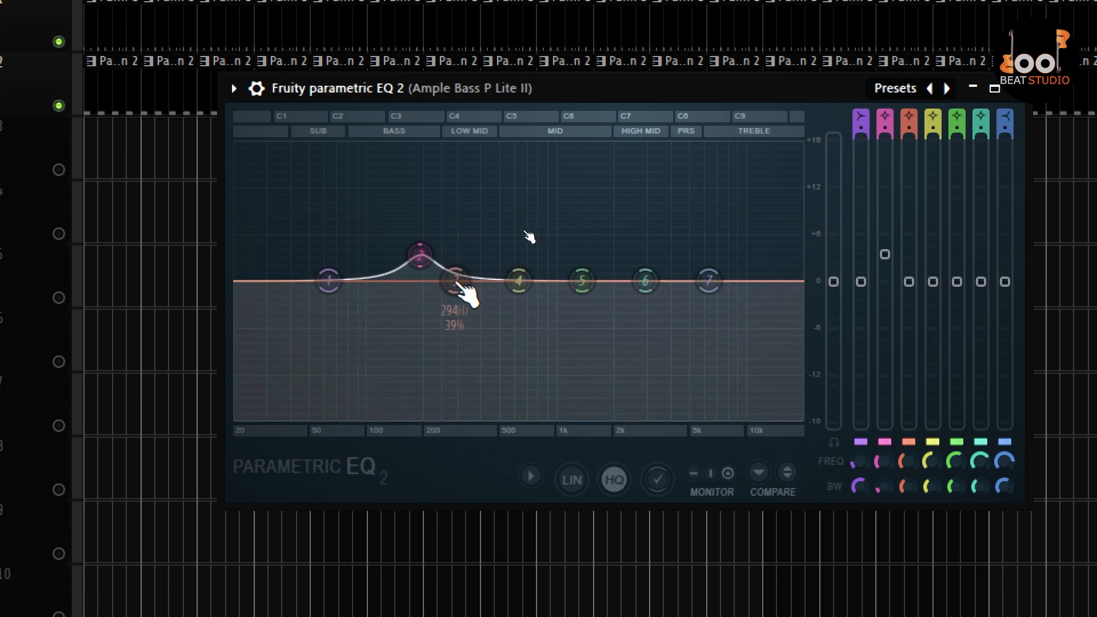
Raise the bass EQ's band 3 about 1 dB just above 500 Hz and lower band 1 to about -4.5 dB at 104 Hz.
{"action": "left_click_drag", "start_coordinate": [454, 281], "coordinate": [328, 287]}
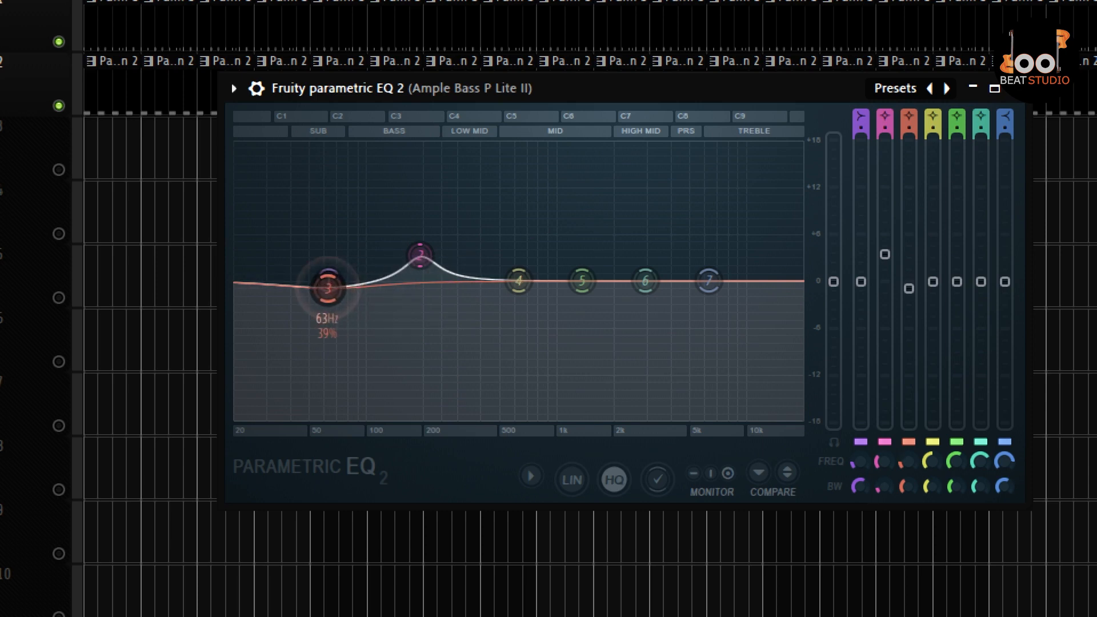
{"action": "left_click_drag", "start_coordinate": [381, 283], "coordinate": [505, 274]}
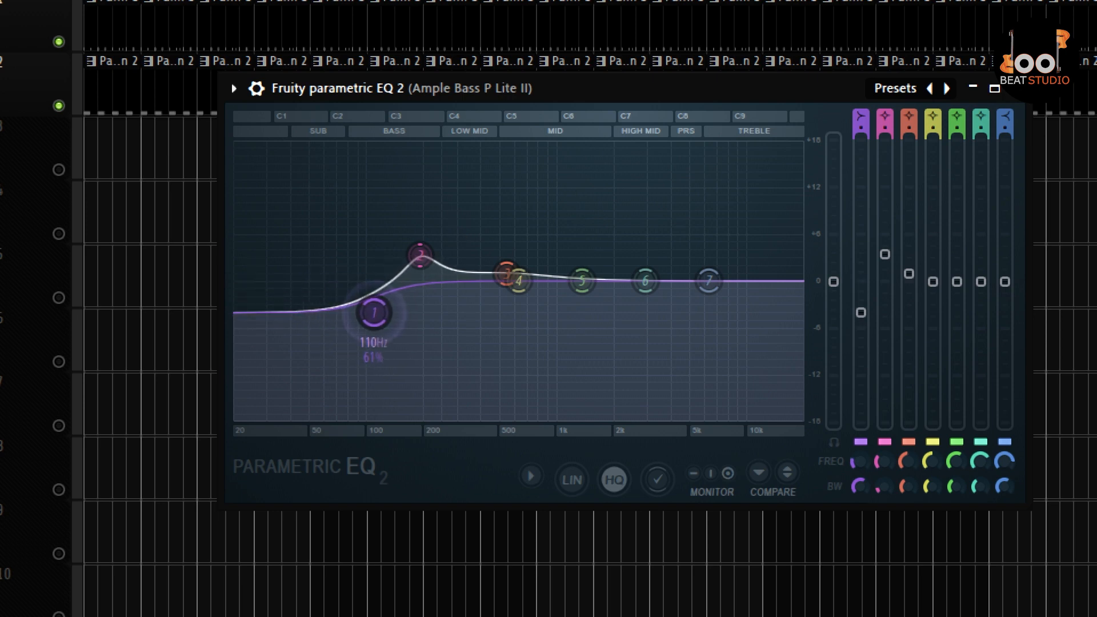
{"action": "key", "text": "space"}
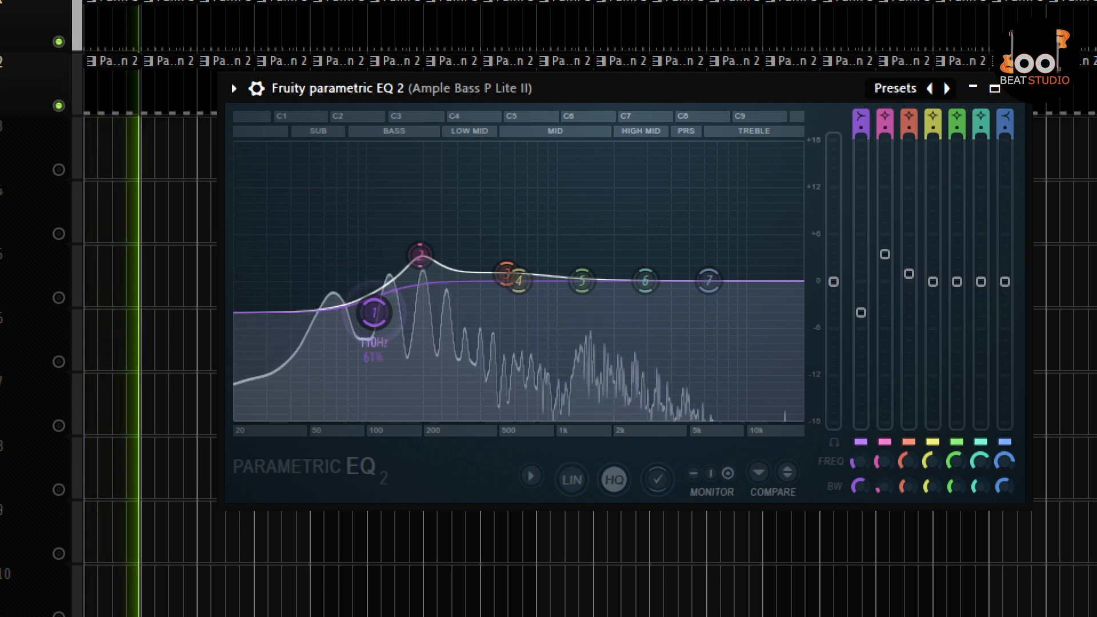
{"action": "left_click_drag", "start_coordinate": [374, 312], "coordinate": [374, 321]}
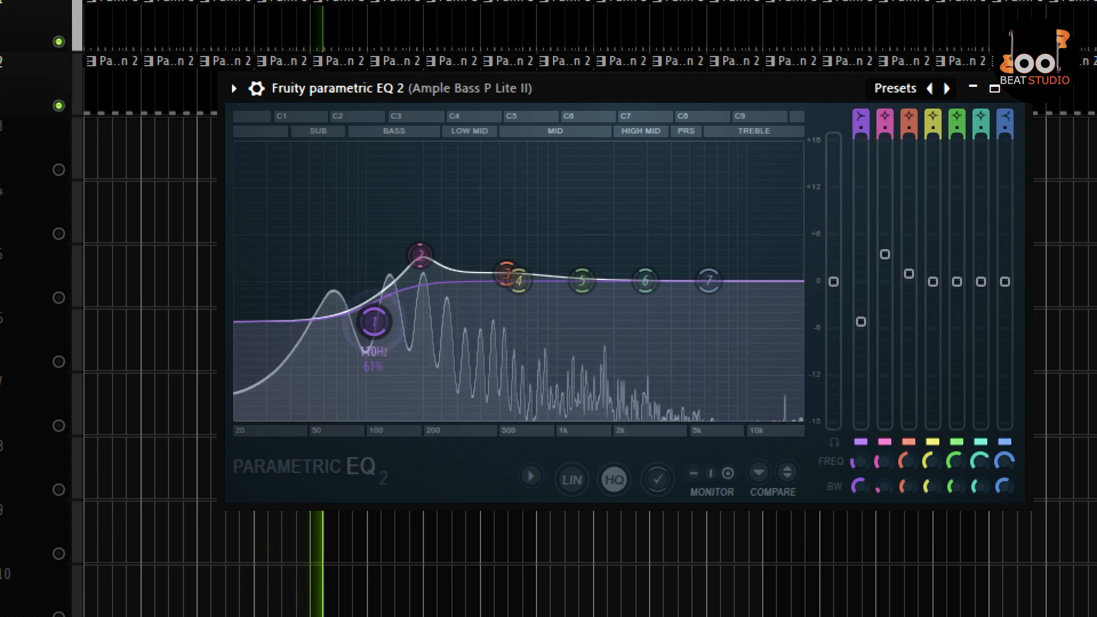
{"action": "left_click_drag", "start_coordinate": [374, 321], "coordinate": [370, 315]}
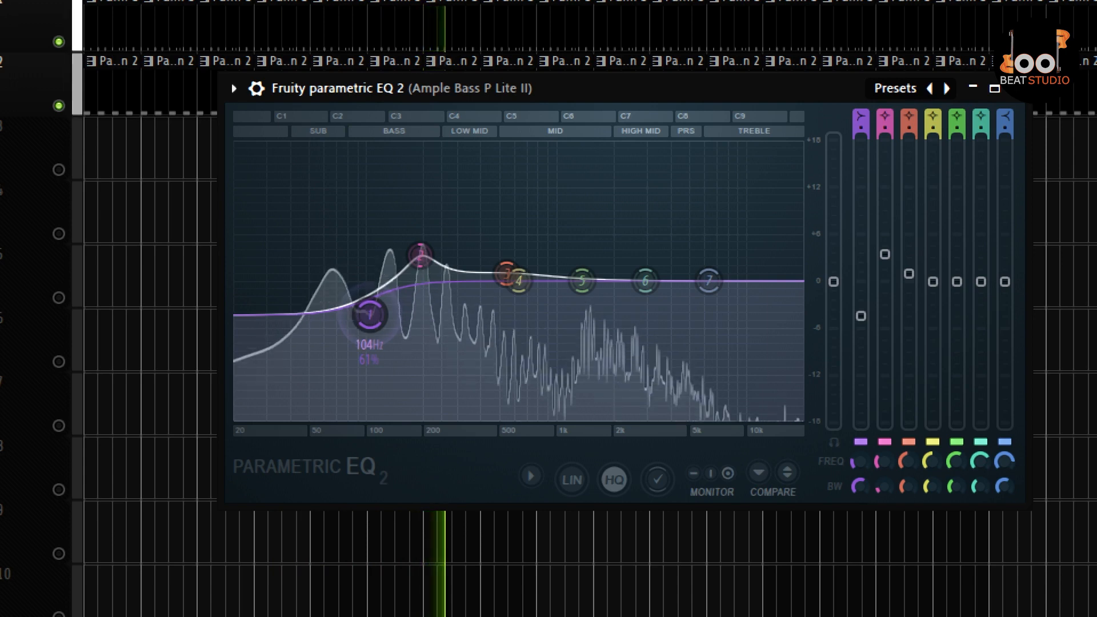
{"action": "key", "text": "space"}
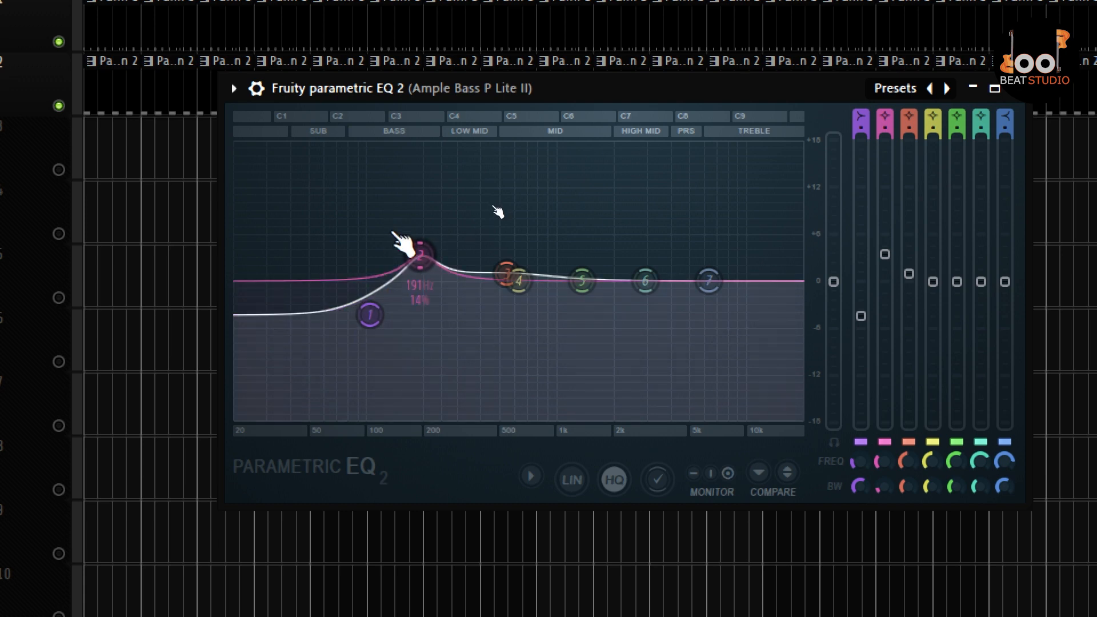
Play the song to audition the bass with its new EQ curve.
{"action": "key", "text": "space"}
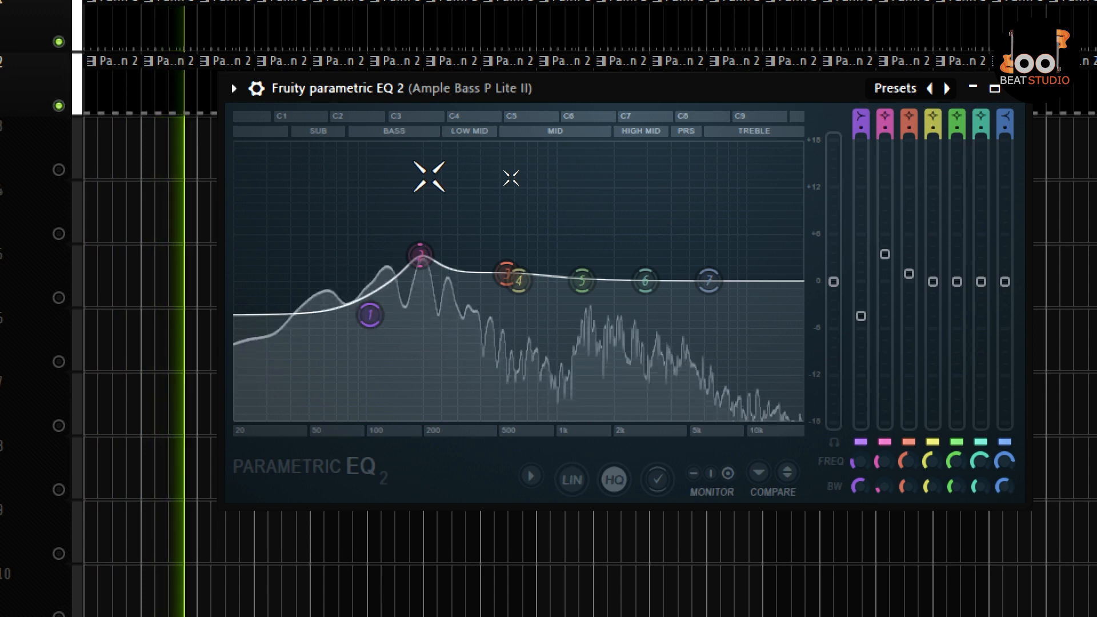
{"action": "key", "text": "space"}
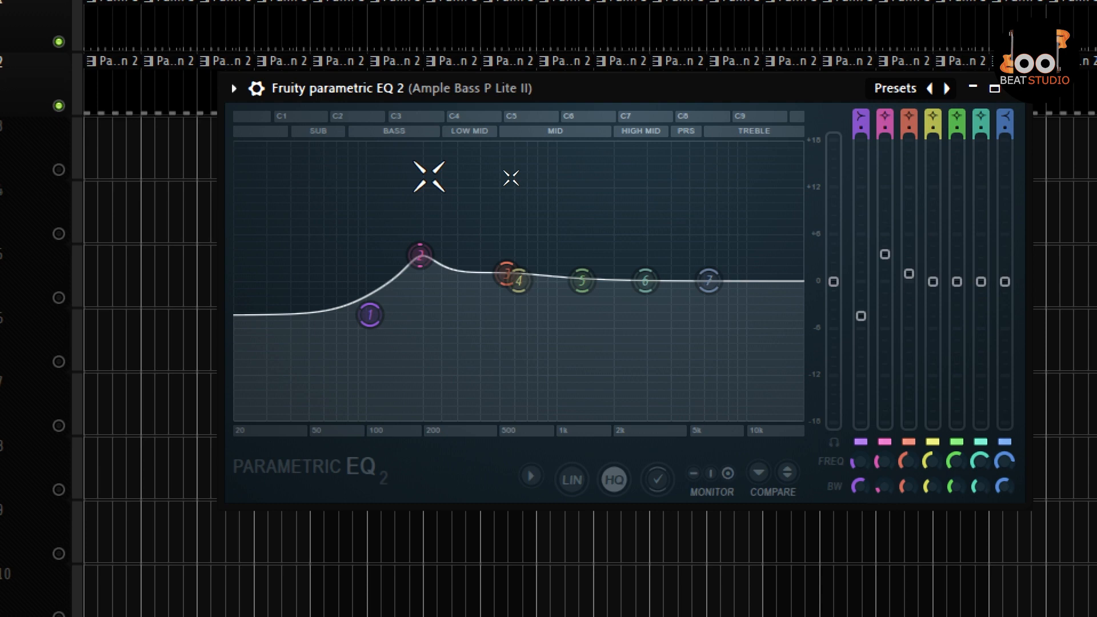
{"action": "key", "text": "space"}
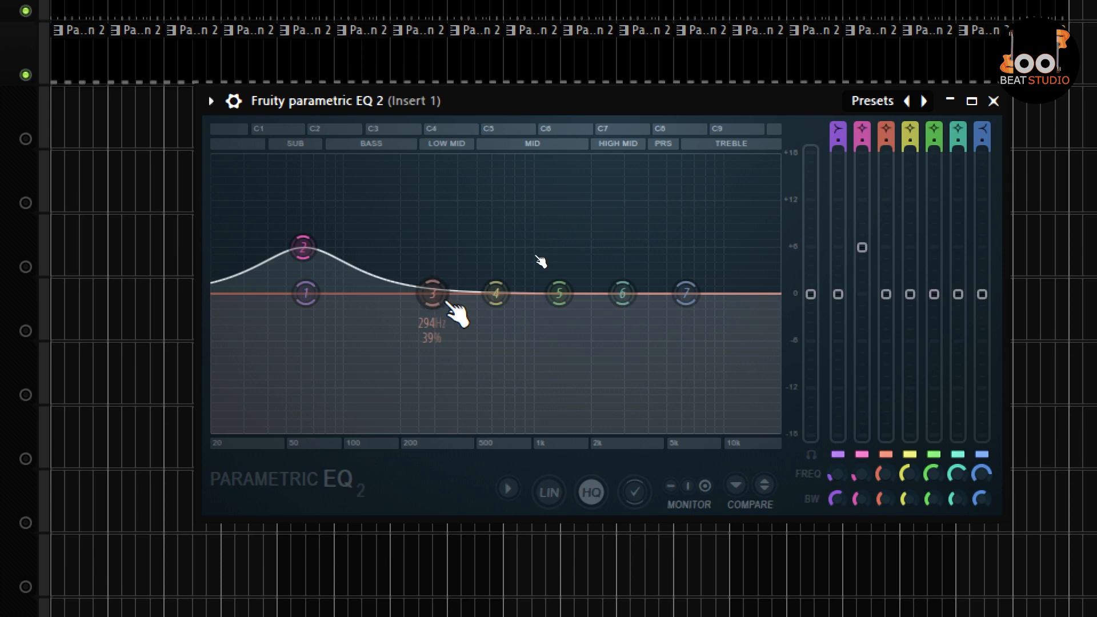
Cut band 3 of the Insert 1 EQ about 2.7 dB at 201 Hz and adjust its bandwidth during playback.
{"action": "left_click_drag", "start_coordinate": [432, 294], "coordinate": [408, 312]}
{"action": "scroll", "coordinate": [412, 314], "scroll_direction": "down", "scroll_amount": 4}
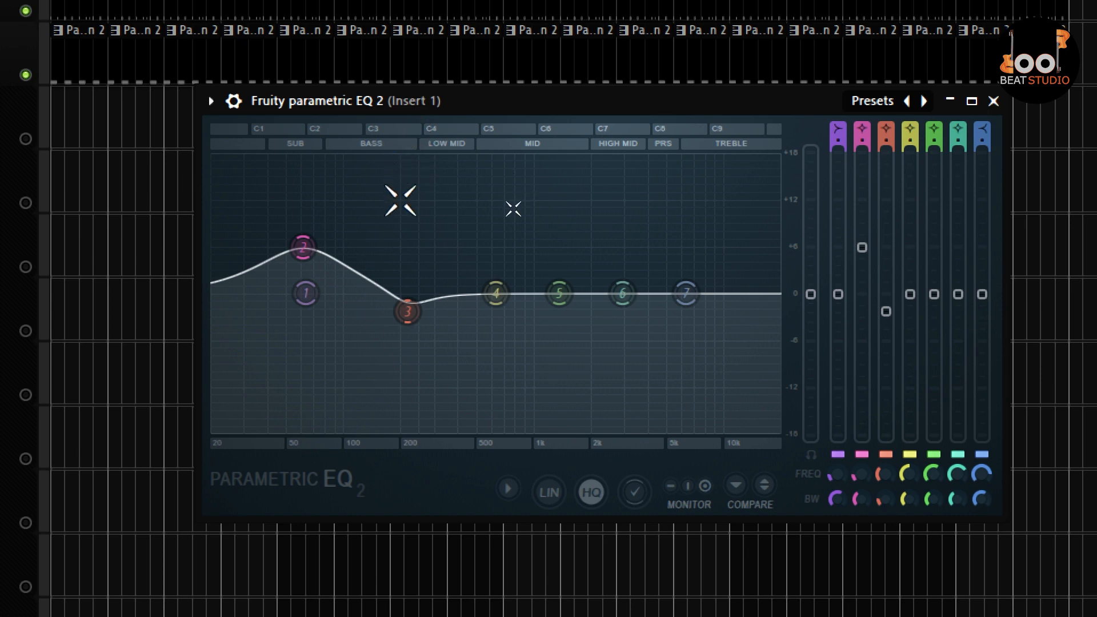
{"action": "key", "text": "space"}
{"action": "mouse_move", "coordinate": [405, 321]}
{"action": "left_mouse_down"}
{"action": "mouse_move", "coordinate": [392, 322]}
{"action": "mouse_move", "coordinate": [402, 315]}
{"action": "left_mouse_up"}
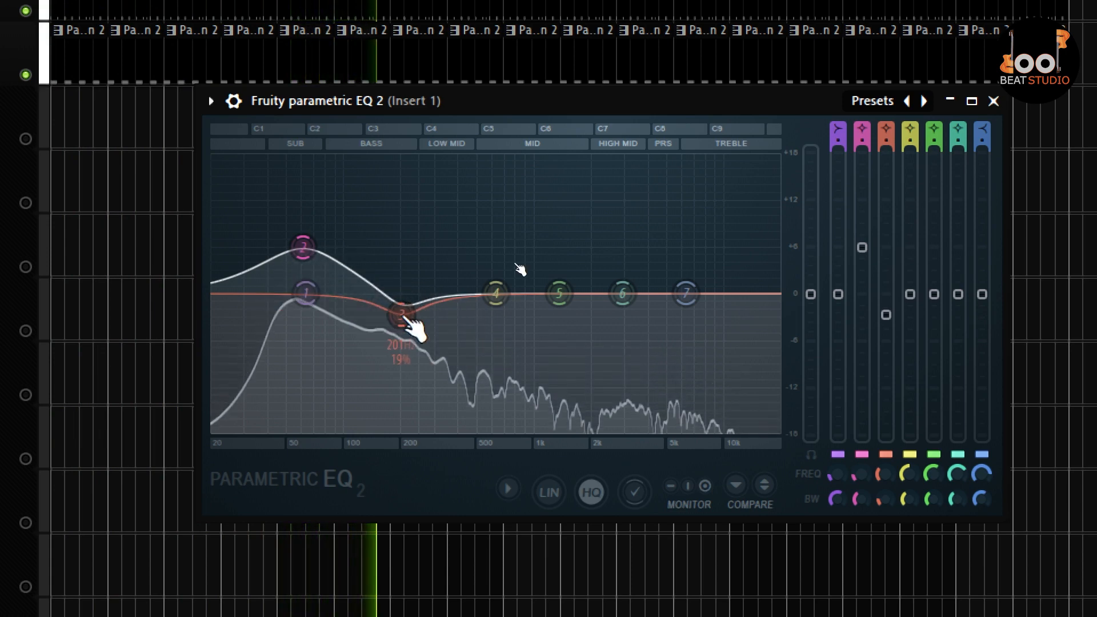
{"action": "scroll", "coordinate": [403, 316], "scroll_direction": "up", "scroll_amount": 4}
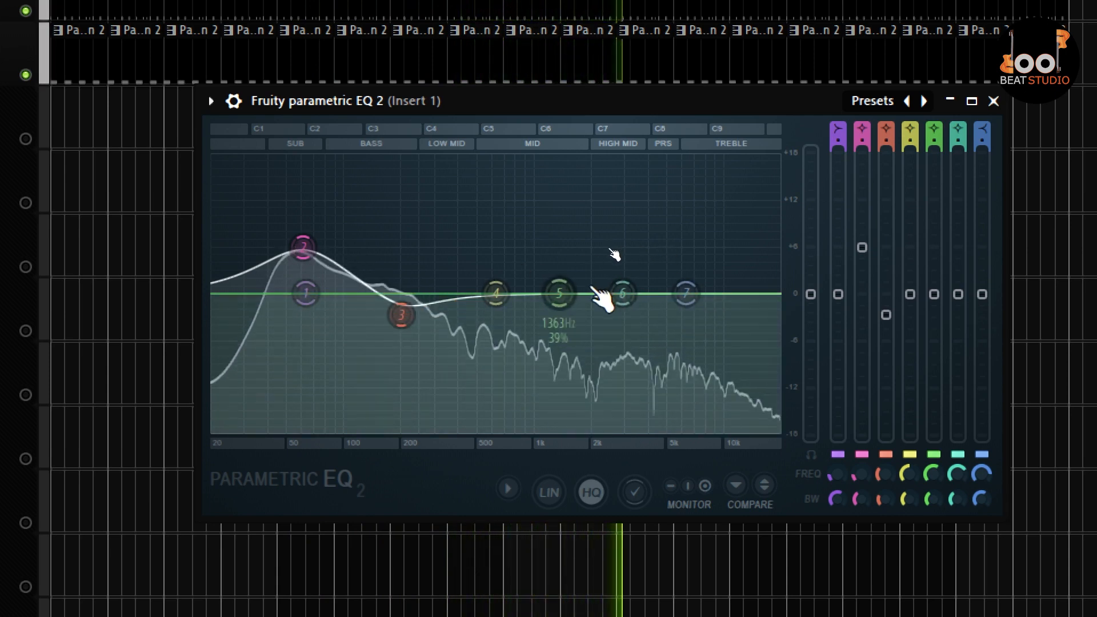
{"action": "left_click_drag", "start_coordinate": [622, 293], "coordinate": [682, 265]}
{"action": "right_click", "coordinate": [682, 264]}
{"action": "left_click", "coordinate": [728, 297]}
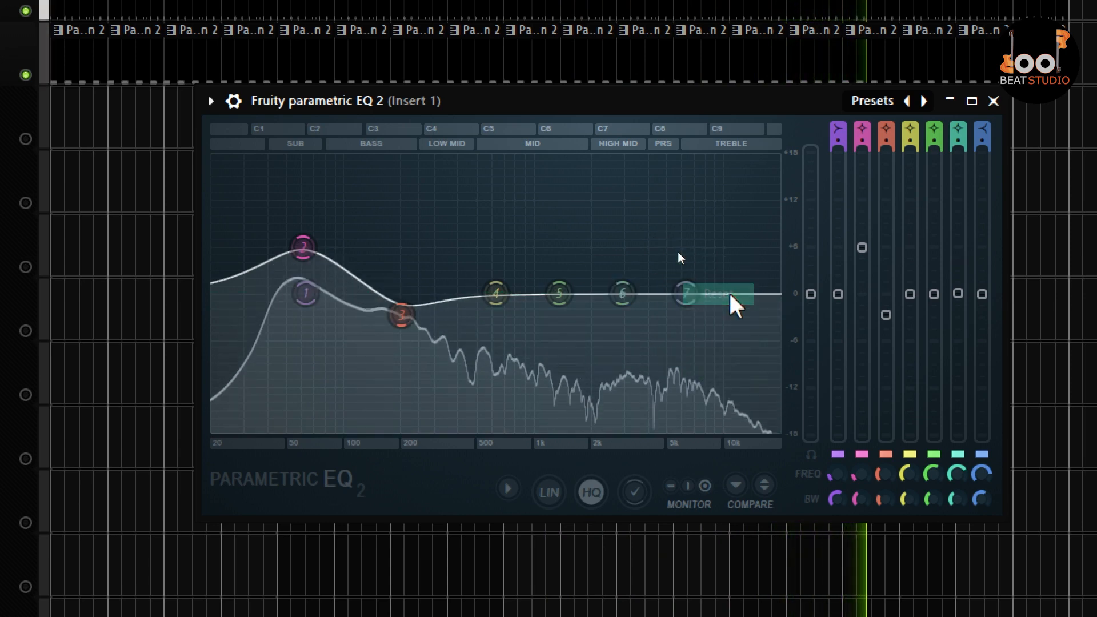
Arrange the Insert 1 and Ample Bass P Lite II EQs side by side and play the song to compare their curves.
{"action": "key", "text": "space"}
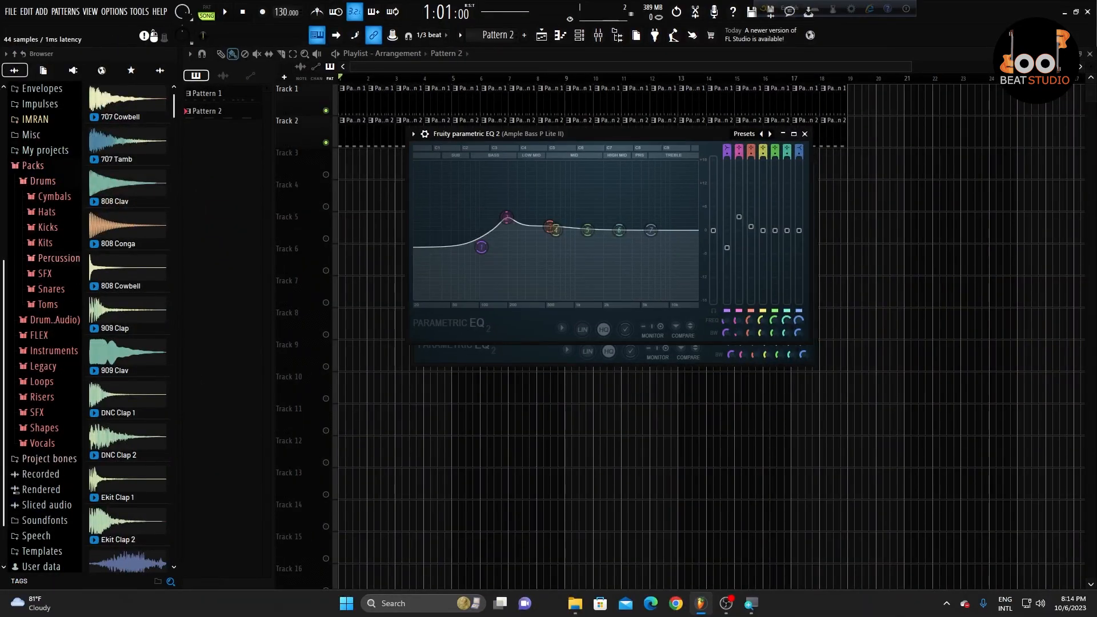
{"action": "left_click_drag", "start_coordinate": [664, 134], "coordinate": [872, 195]}
{"action": "left_click_drag", "start_coordinate": [608, 162], "coordinate": [406, 203]}
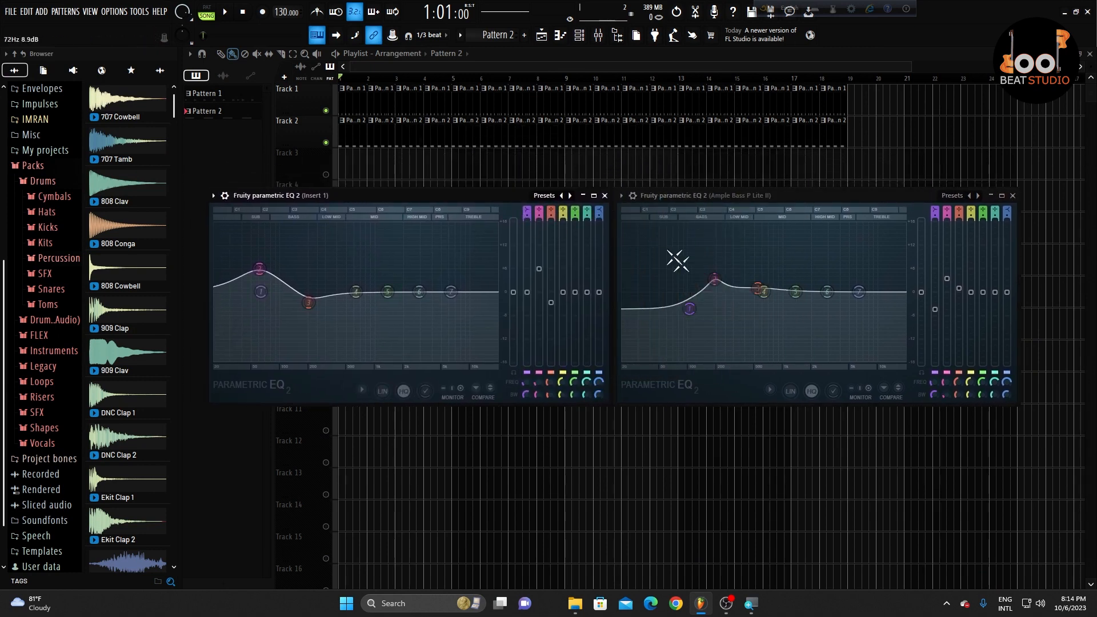
{"action": "key", "text": "space"}
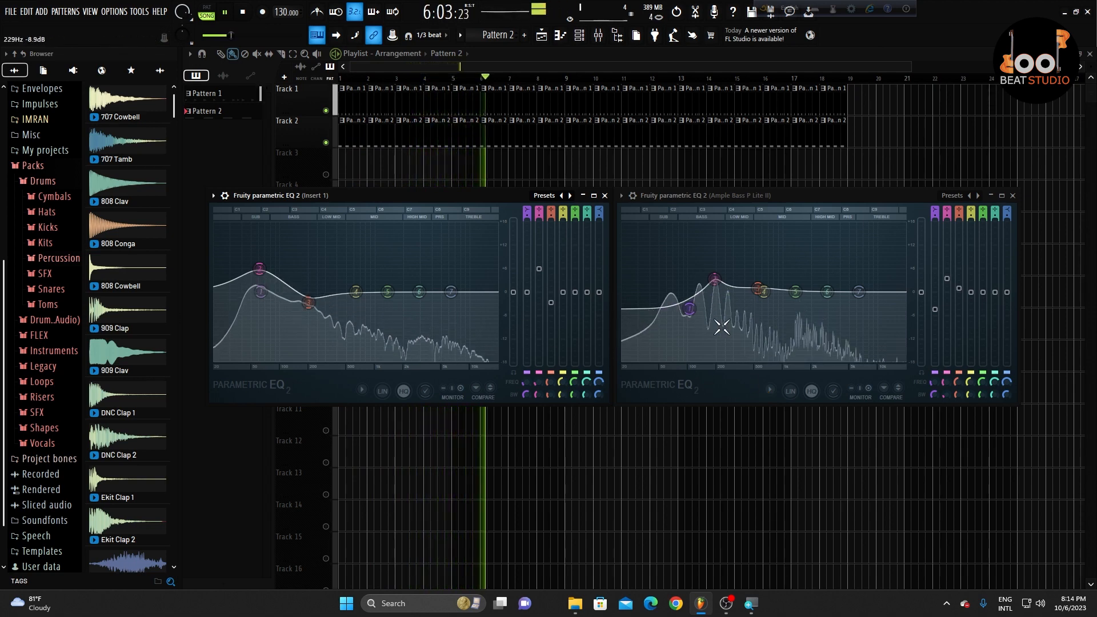
{"action": "key", "text": "space"}
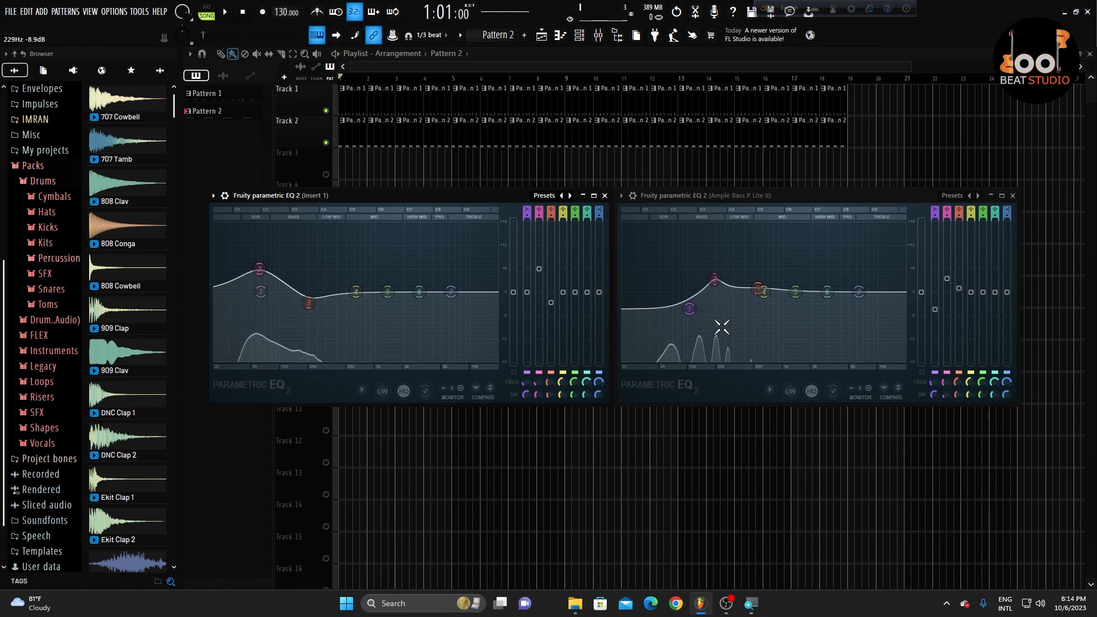